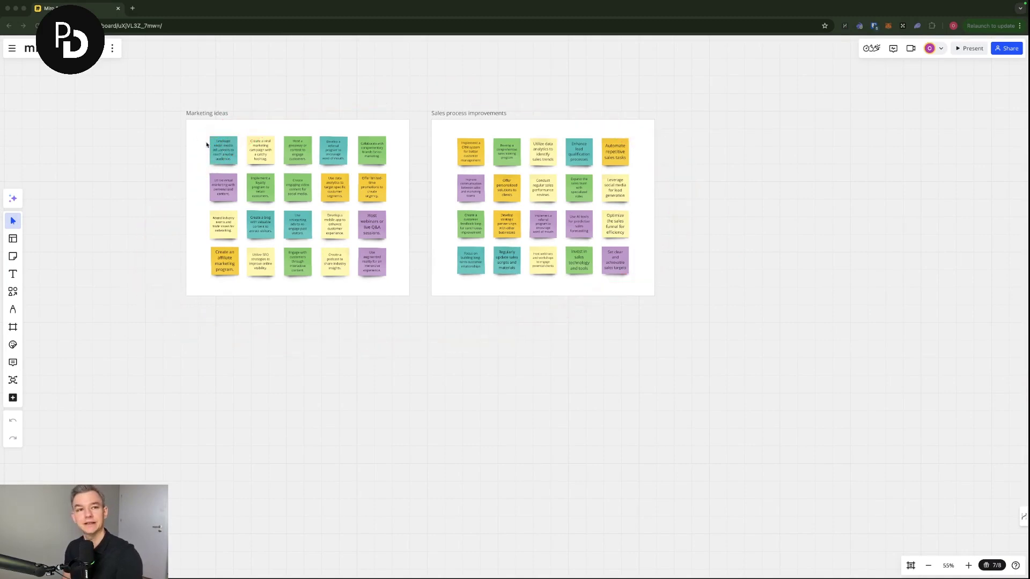
# Box-select all 20 Marketing ideas sticky notes and launch Create with AI on them.
pyautogui.scroll(10, 185, 129)
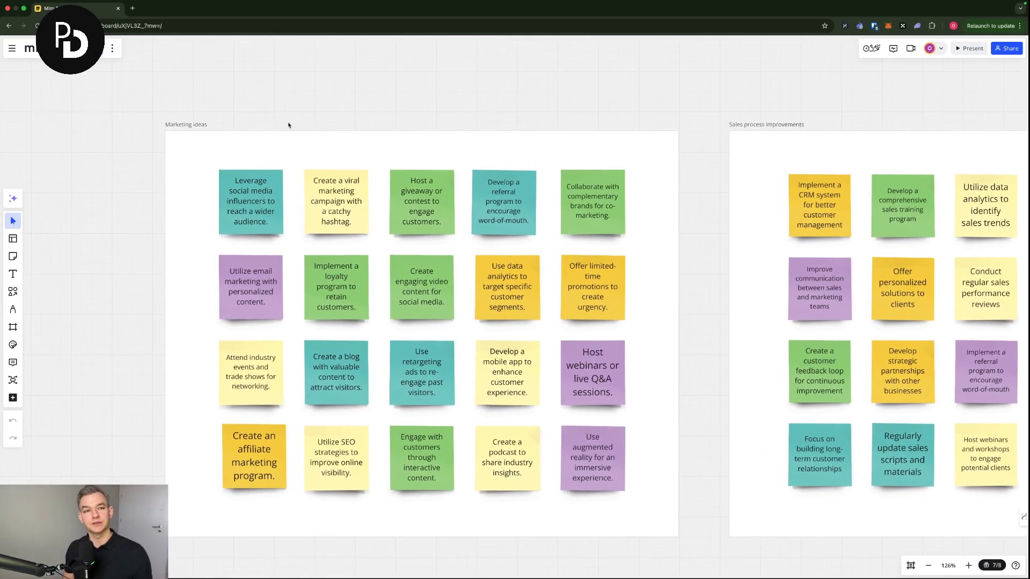
pyautogui.click(176, 124)
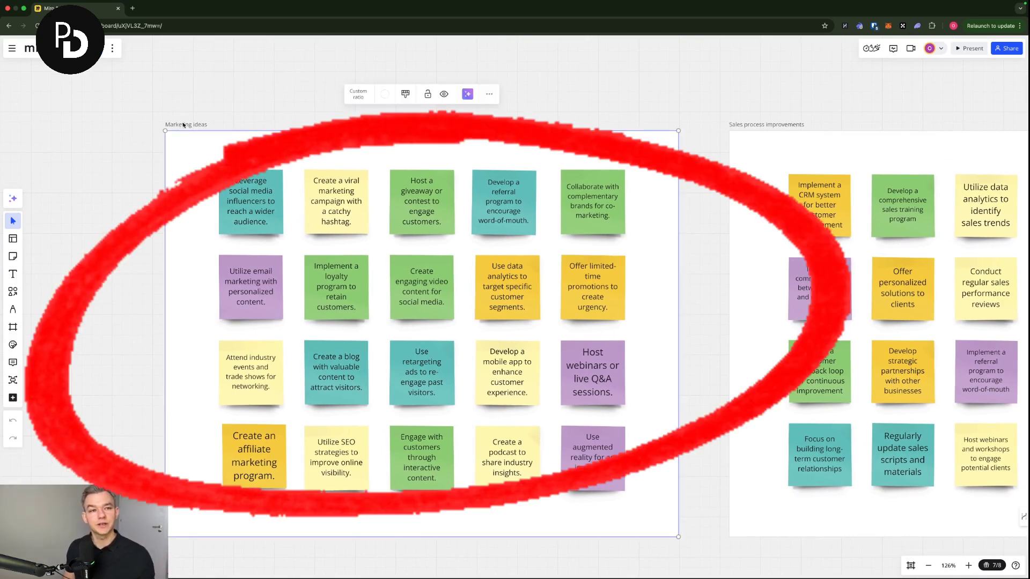
pyautogui.click(743, 125)
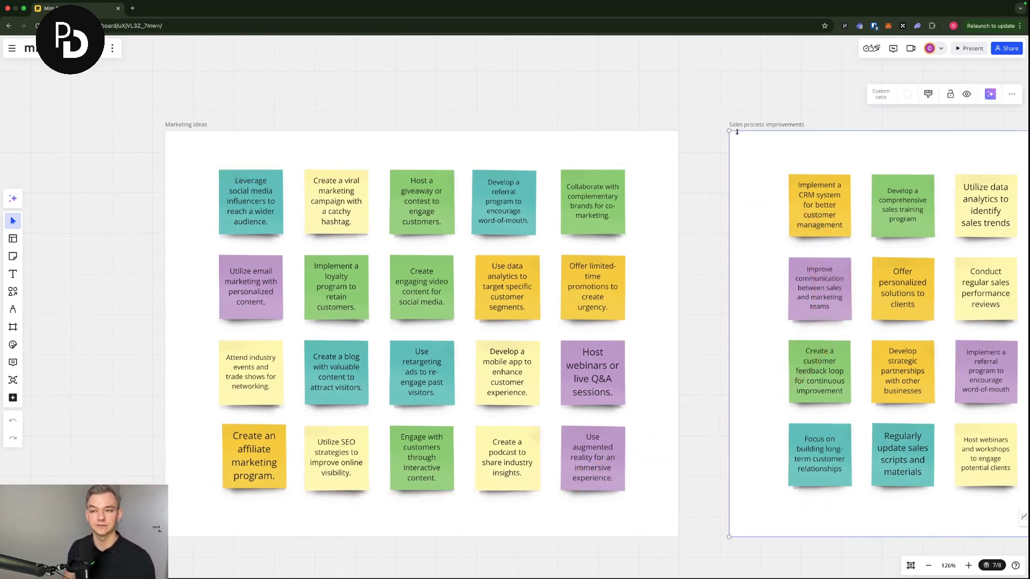
pyautogui.scroll(-1, 548, 118)
pyautogui.hscroll(-1, 548, 119)
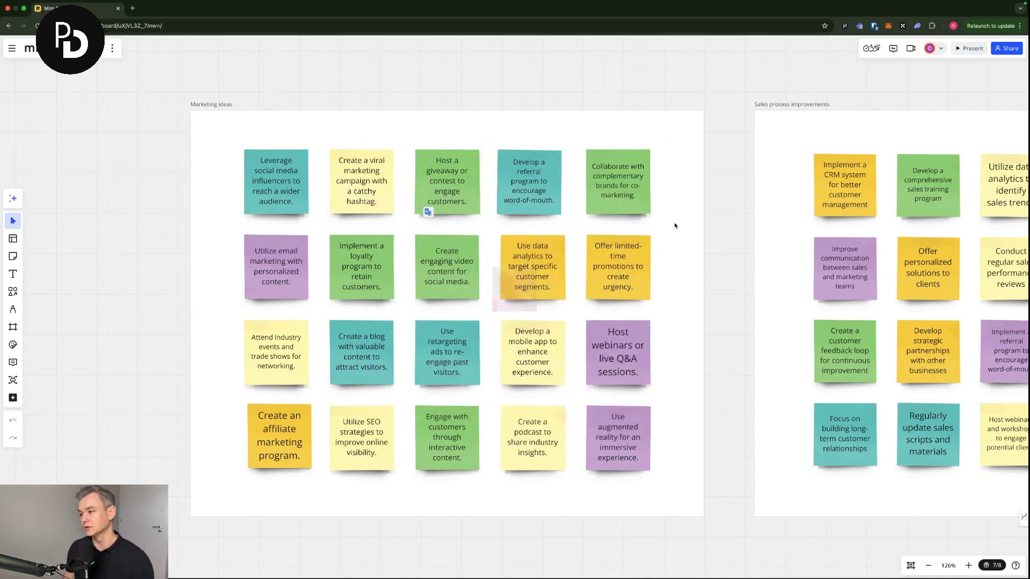
pyautogui.moveTo(161, 139); pyautogui.dragTo(689, 504)
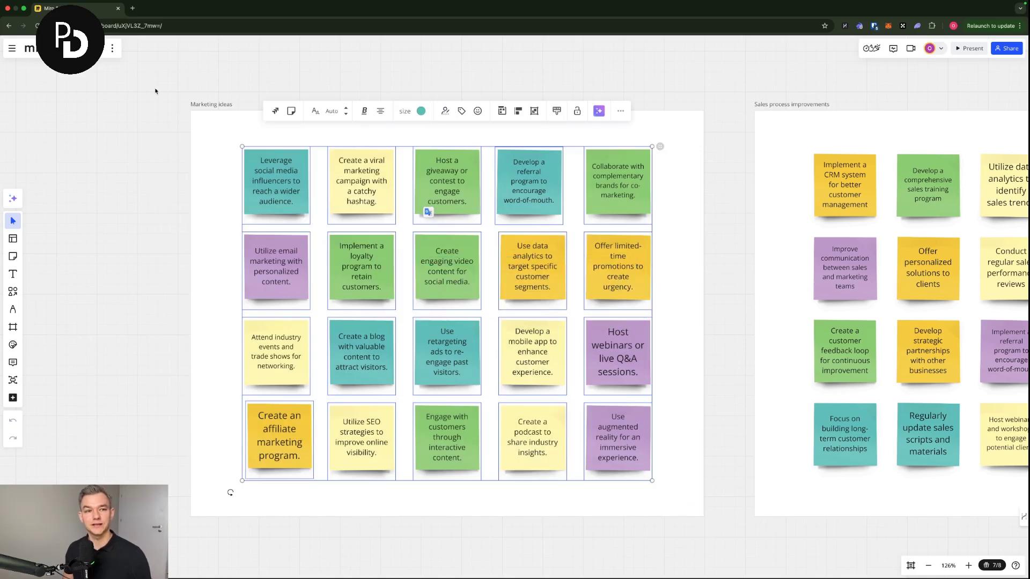
pyautogui.click(13, 200)
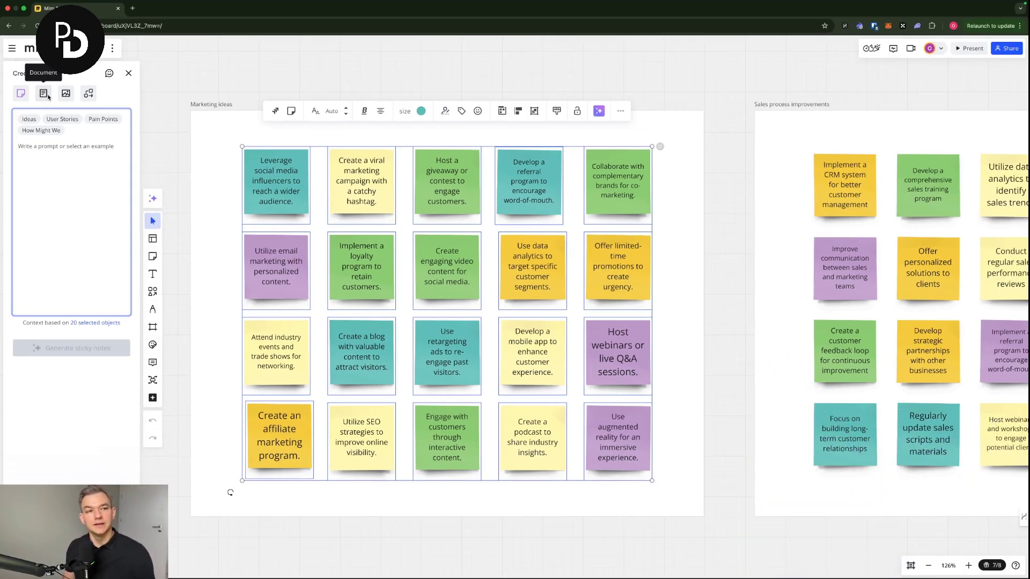
# Set AI output to Document, paste the group-by-topic summary prompt, and reselect the 20 notes.
pyautogui.click(48, 95)
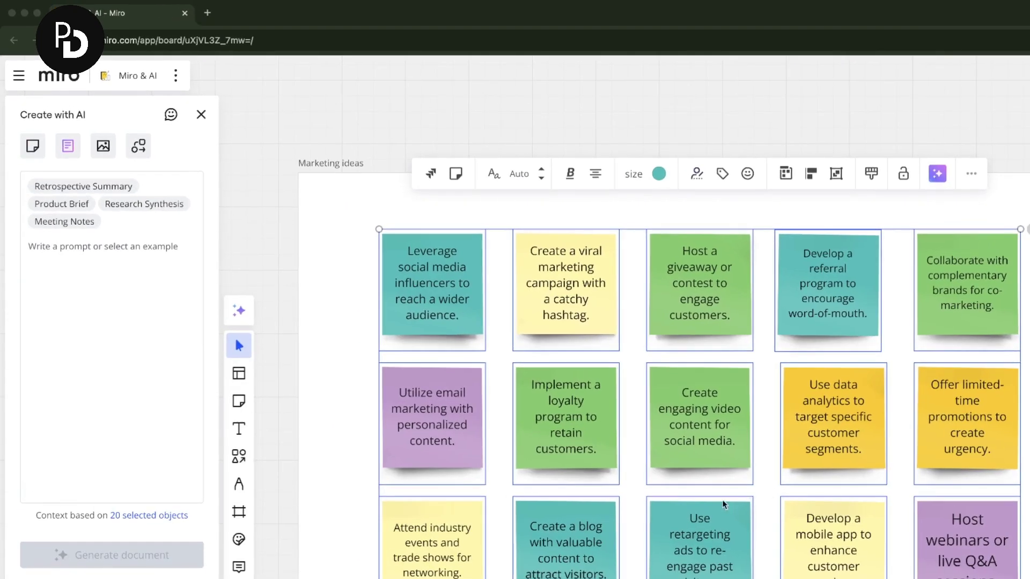
pyautogui.click(75, 263)
pyautogui.write('Create a summary of the highlighted sticky notes in the following way:  1. Group them by topics. 2. Format text with a header that is relevant for each topic. 3. Write a short summary with key action points.')
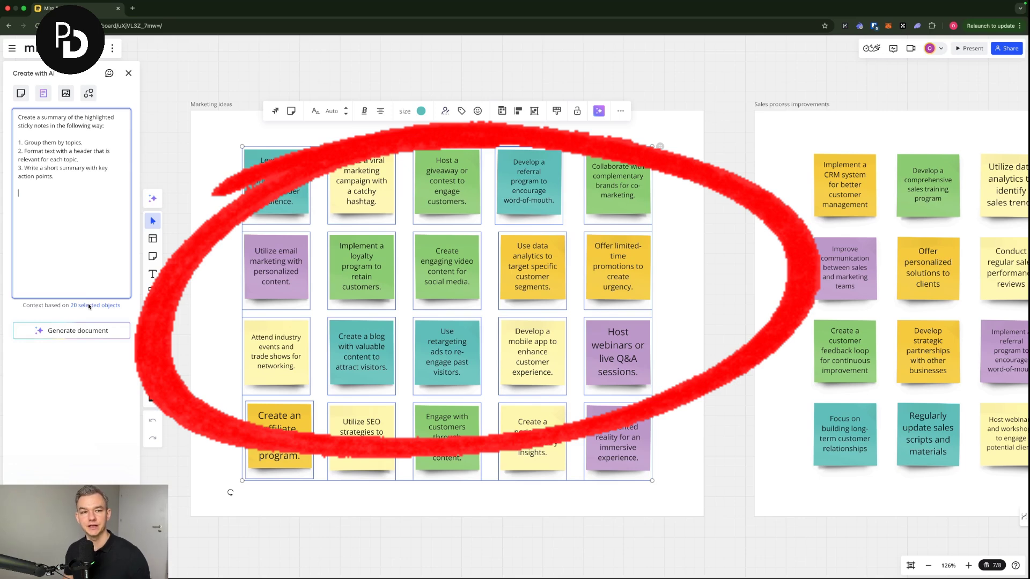
pyautogui.click(181, 205)
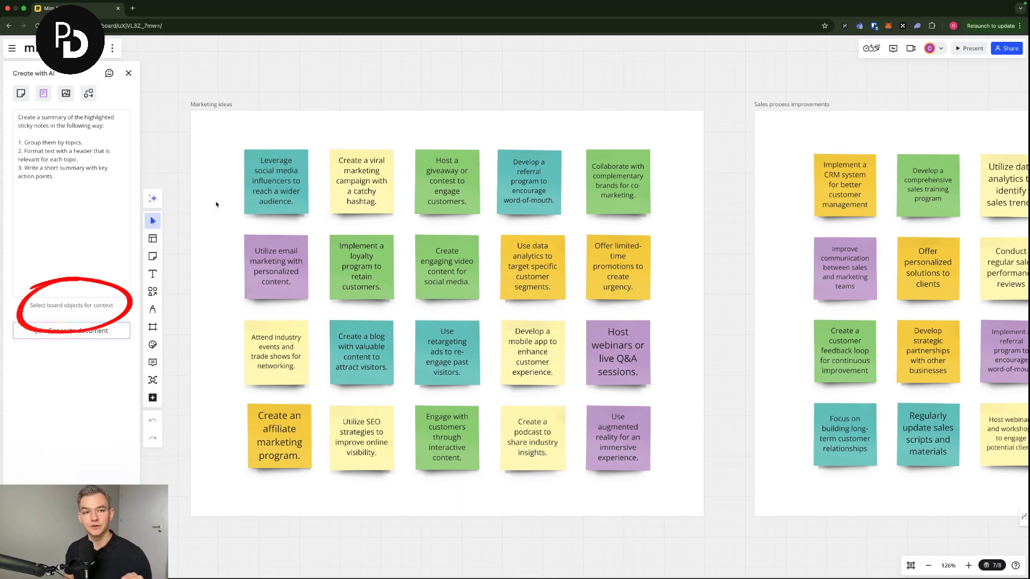
pyautogui.moveTo(186, 151); pyautogui.dragTo(664, 504)
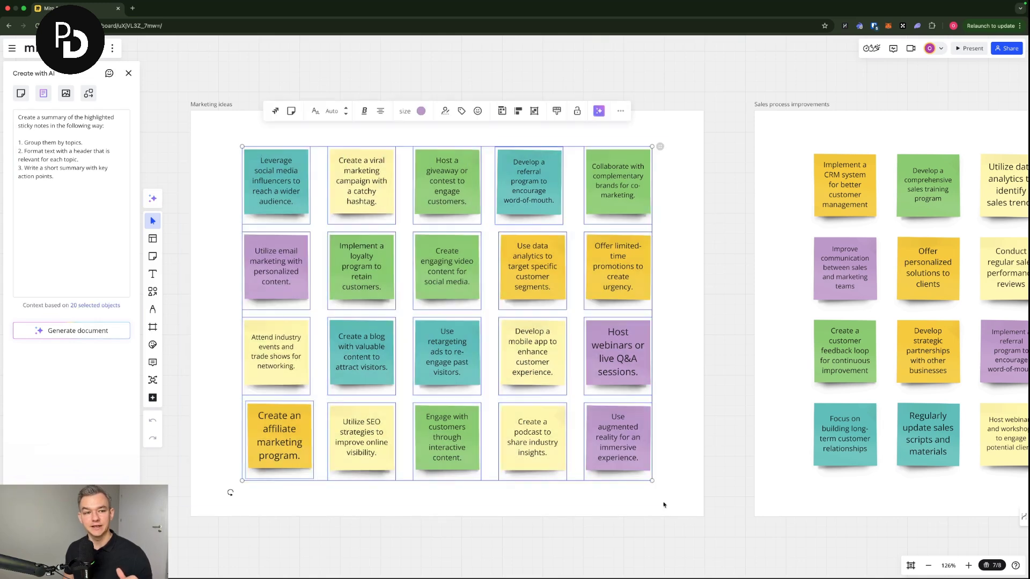
pyautogui.click(79, 332)
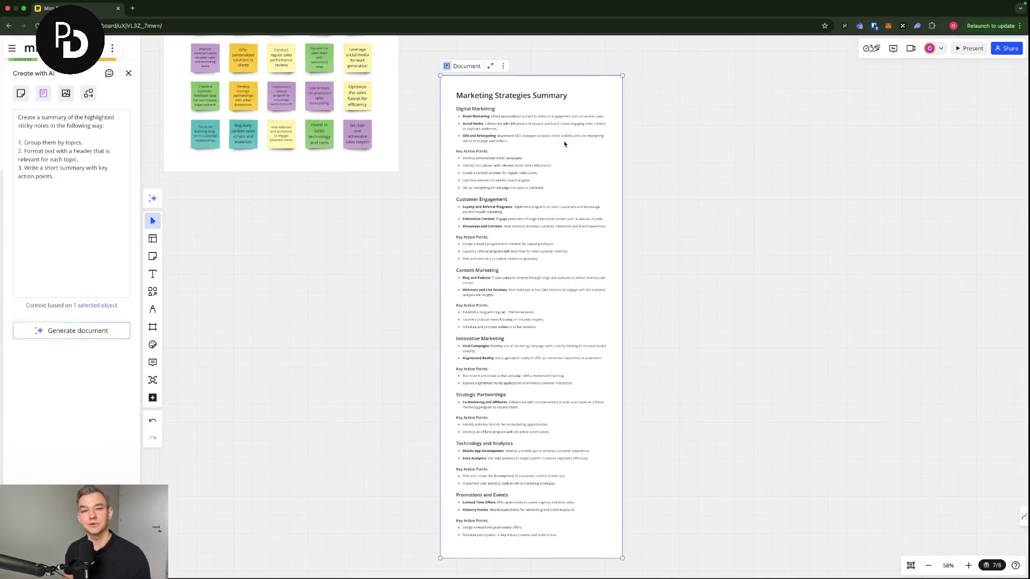
pyautogui.scroll(-3, 564, 144)
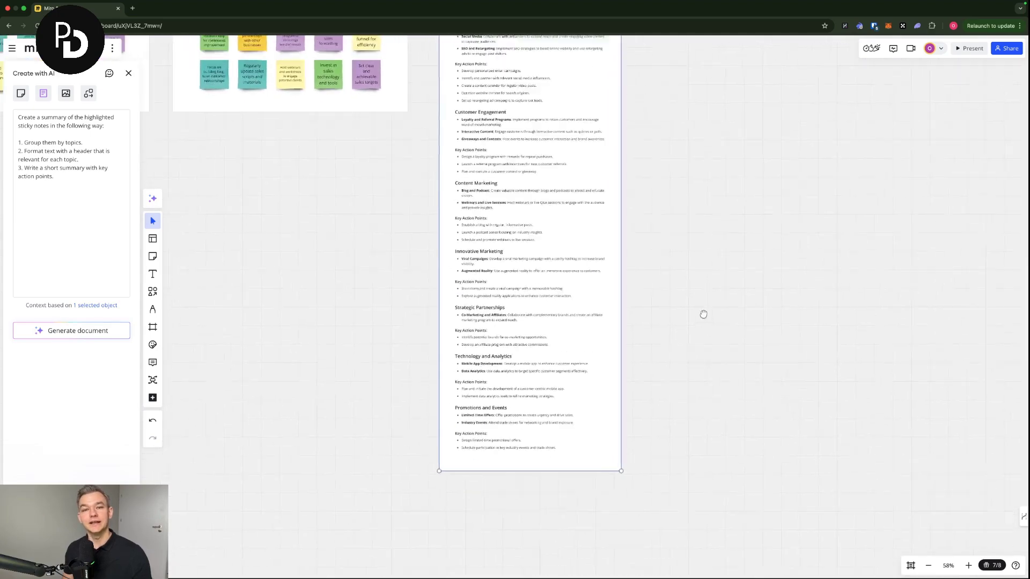
pyautogui.scroll(-2, 539, 183)
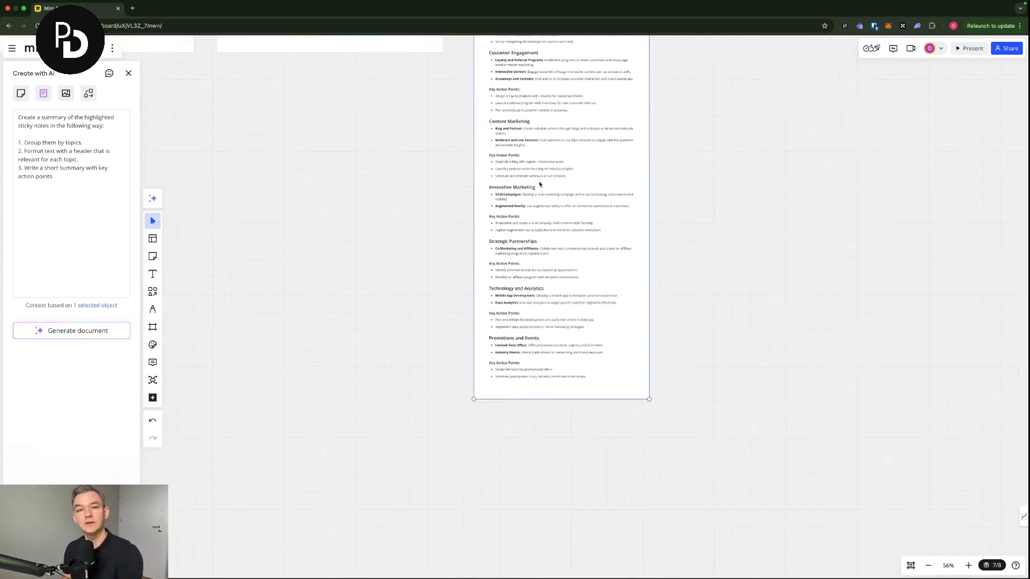
pyautogui.scroll(5, 540, 185)
pyautogui.rightClick(565, 165)
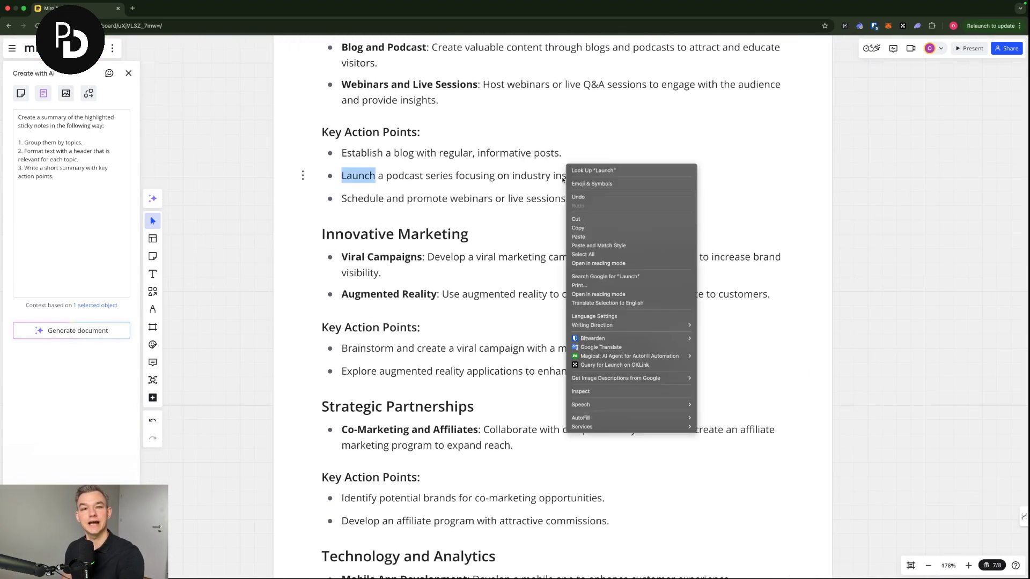
pyautogui.press('Escape')
pyautogui.scroll(2, 694, 112)
pyautogui.scroll(-3, 694, 113)
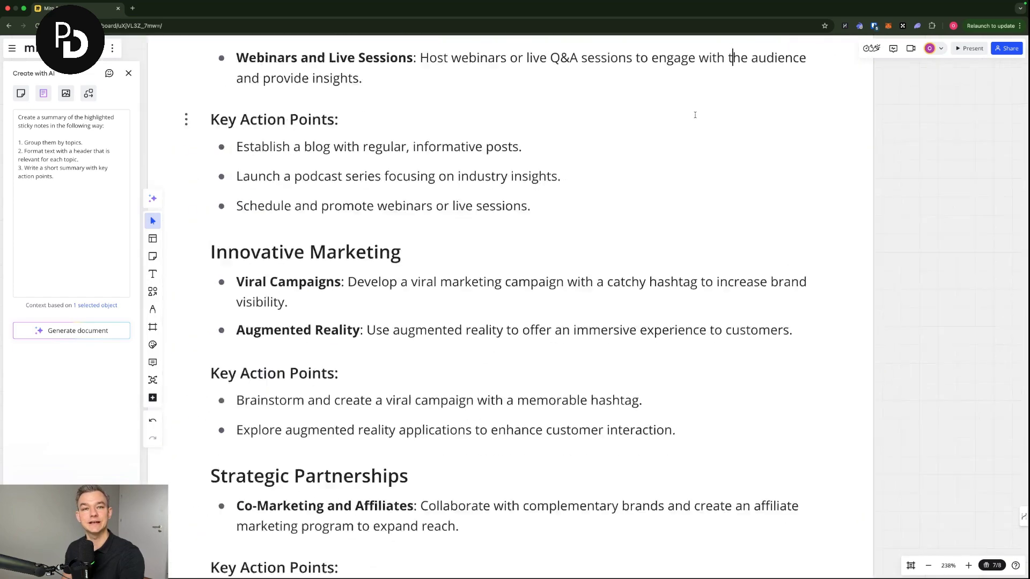
pyautogui.moveTo(879, 112); pyautogui.dragTo(892, 153)
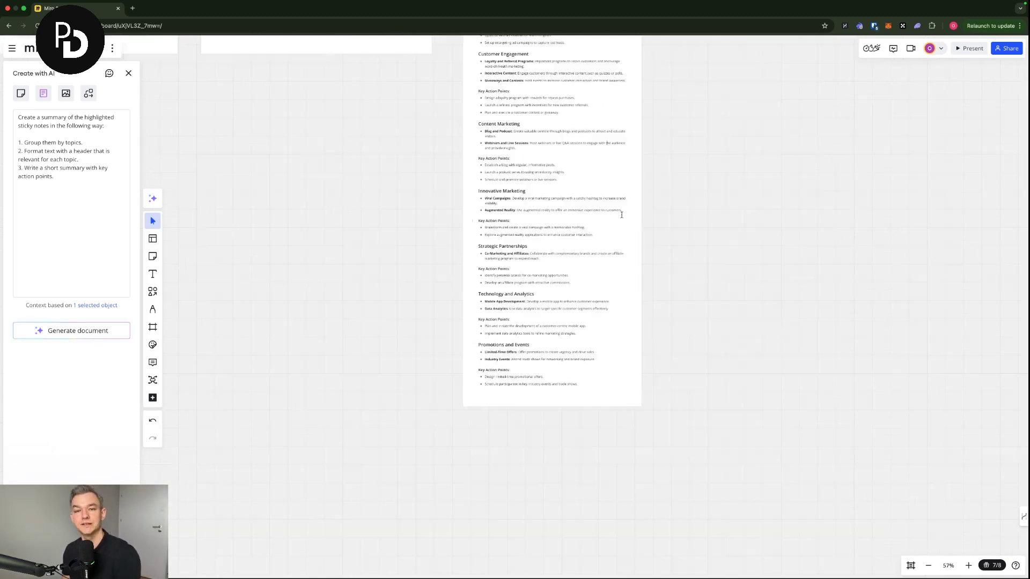
pyautogui.scroll(-5, 530, 166)
pyautogui.rightClick(574, 210)
pyautogui.press('Escape')
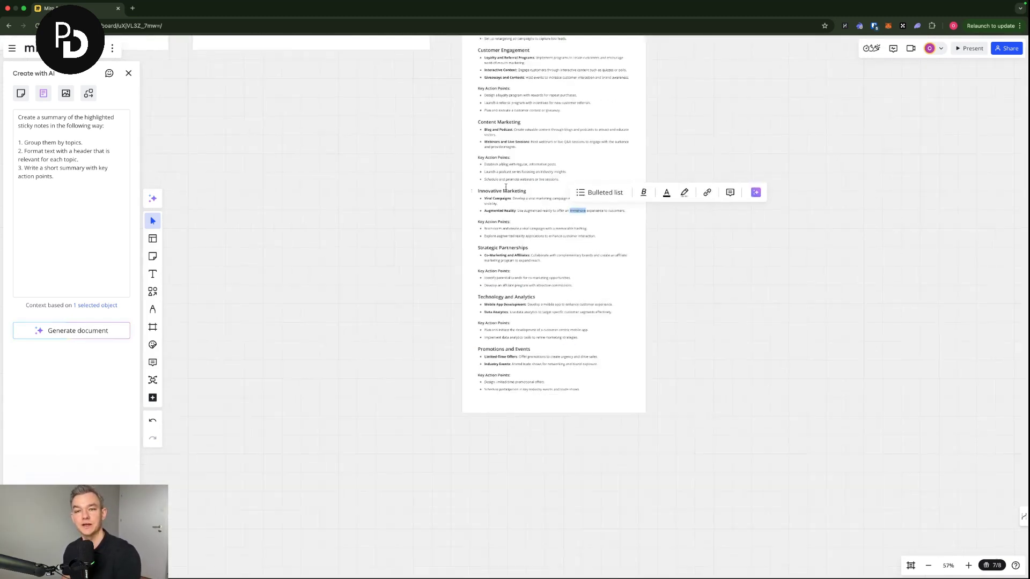
pyautogui.scroll(5, 523, 198)
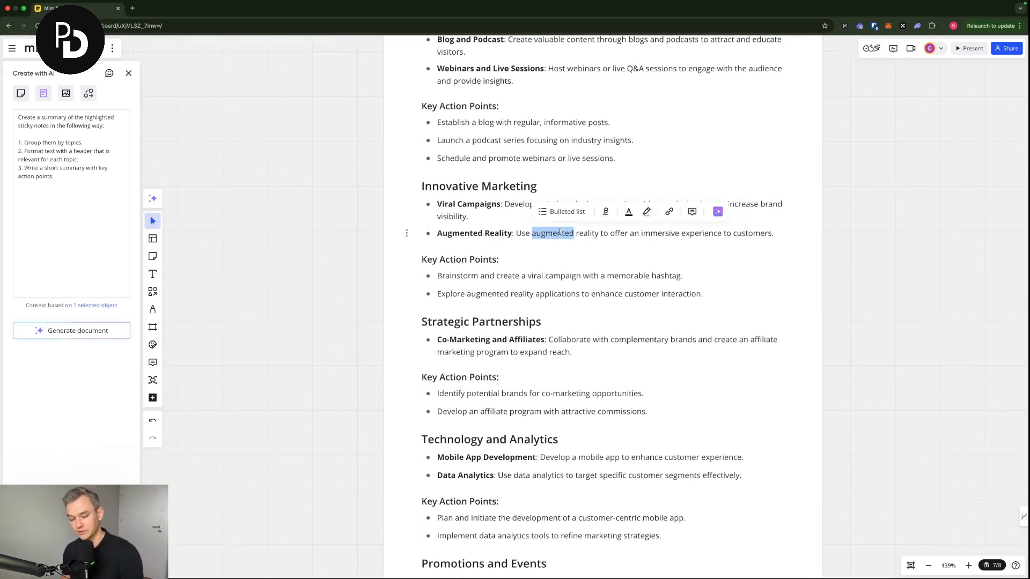
pyautogui.tripleClick(559, 232)
pyautogui.click(845, 206)
pyautogui.scroll(-2, 845, 206)
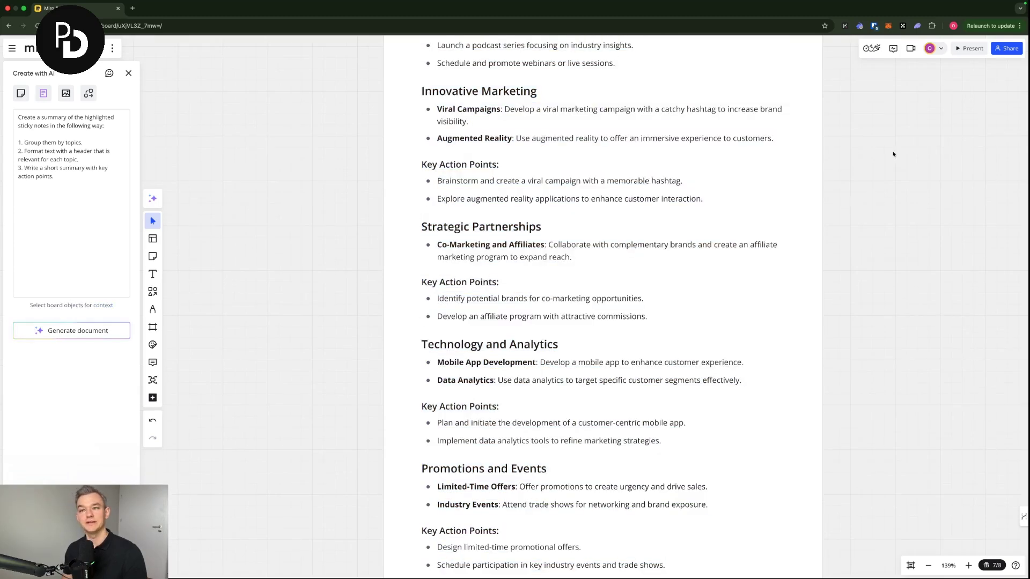
pyautogui.moveTo(893, 155); pyautogui.dragTo(900, 241)
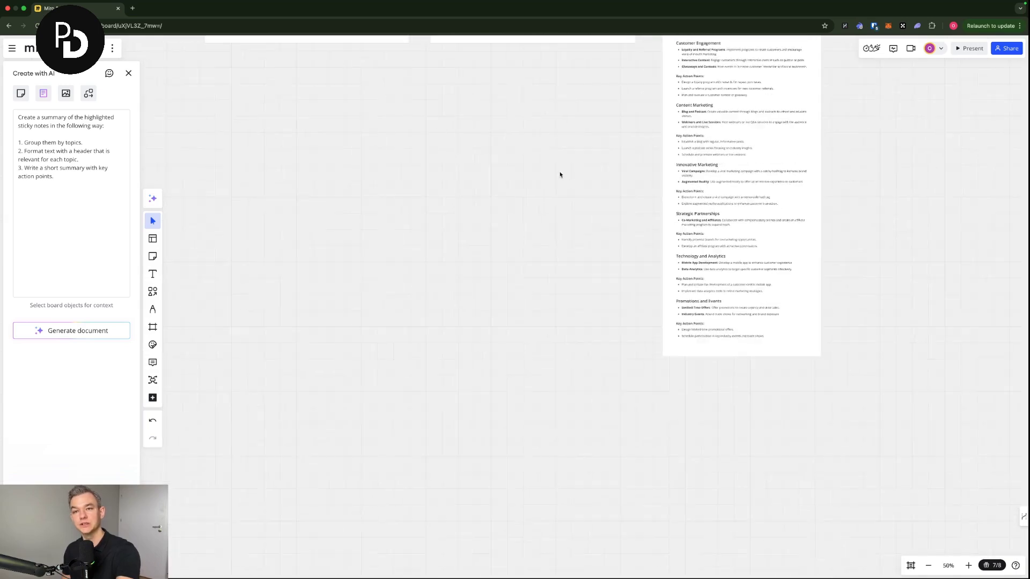
# Move the Marketing Strategies Summary document up beside the sticky-note frames.
pyautogui.moveTo(570, 139); pyautogui.dragTo(571, 309)
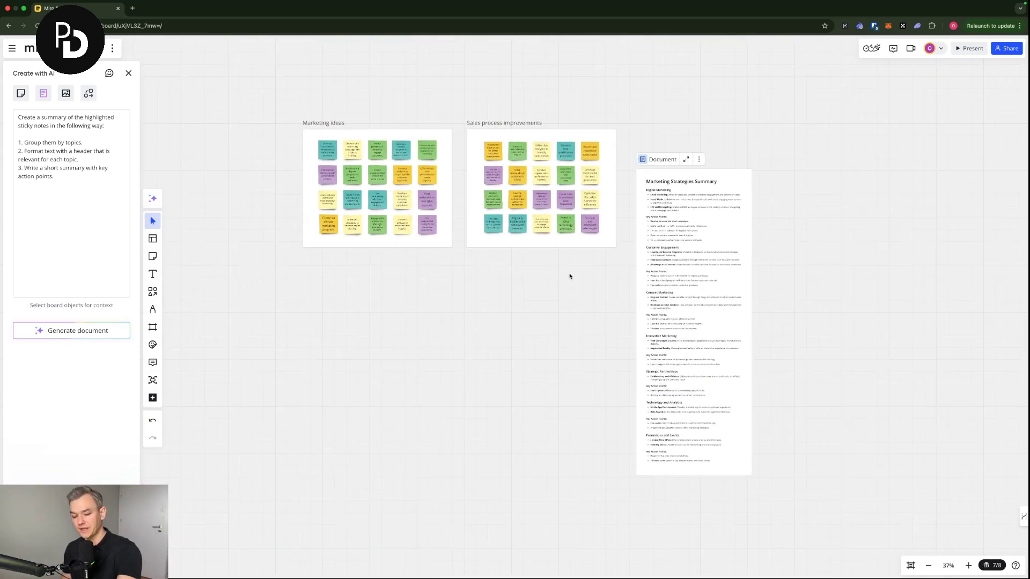
pyautogui.scroll(5, 569, 276)
pyautogui.scroll(2, 897, 139)
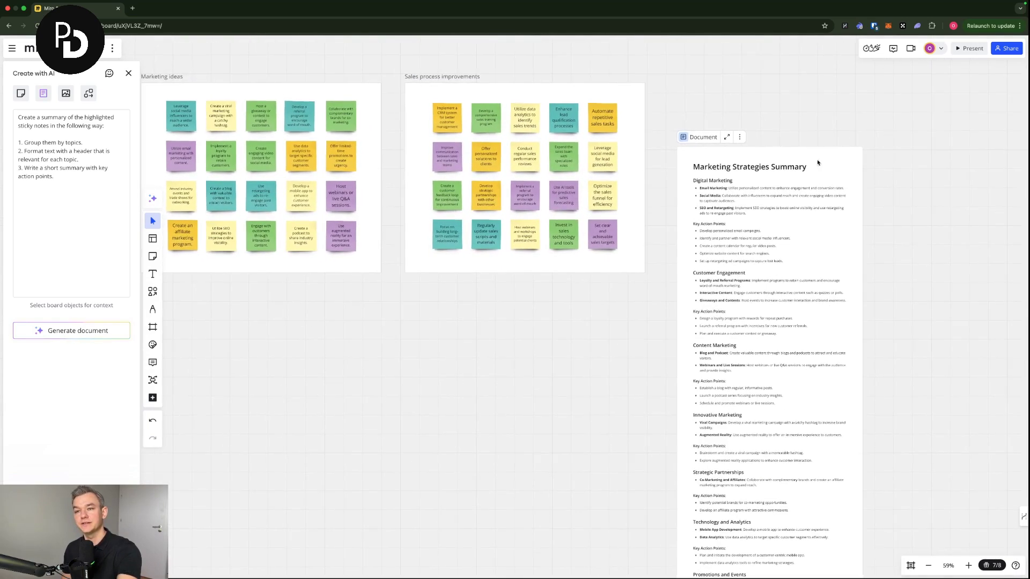
pyautogui.moveTo(799, 155); pyautogui.dragTo(774, 92)
pyautogui.scroll(2, 531, 293)
pyautogui.hscroll(-2, 531, 294)
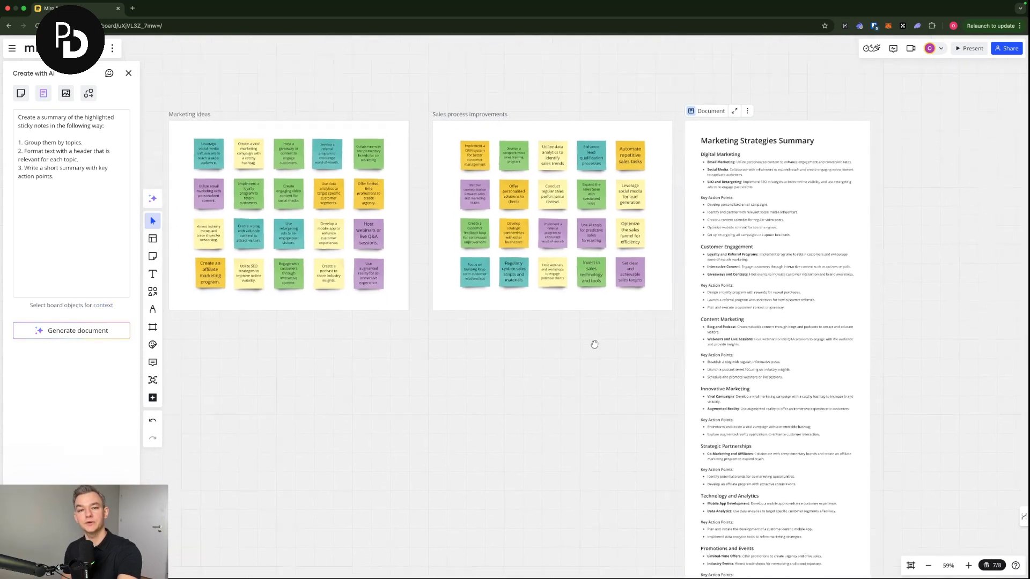
# Generate a summary document from the 20 Sales process improvements sticky notes.
pyautogui.moveTo(419, 125); pyautogui.dragTo(648, 278)
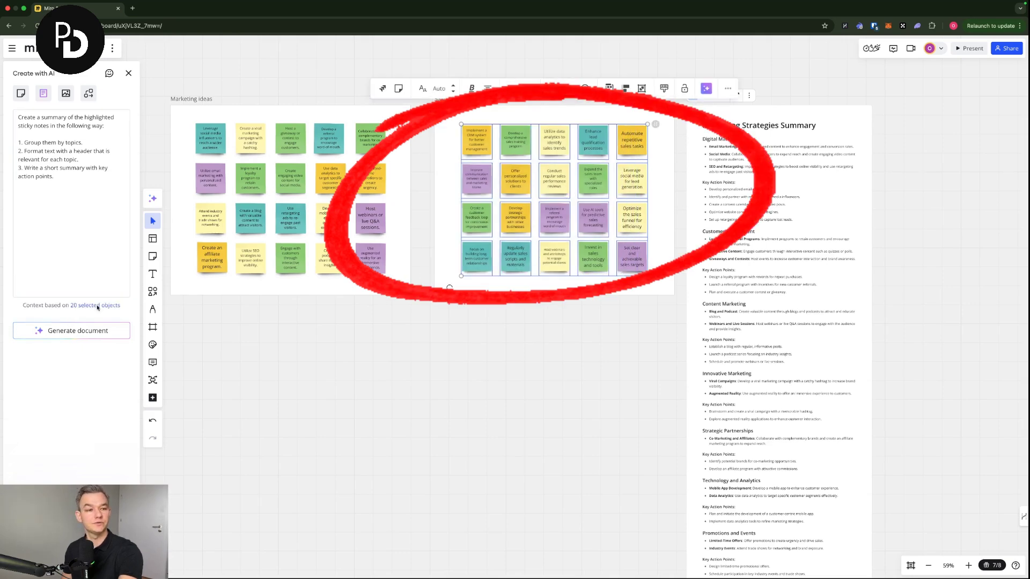
pyautogui.click(90, 331)
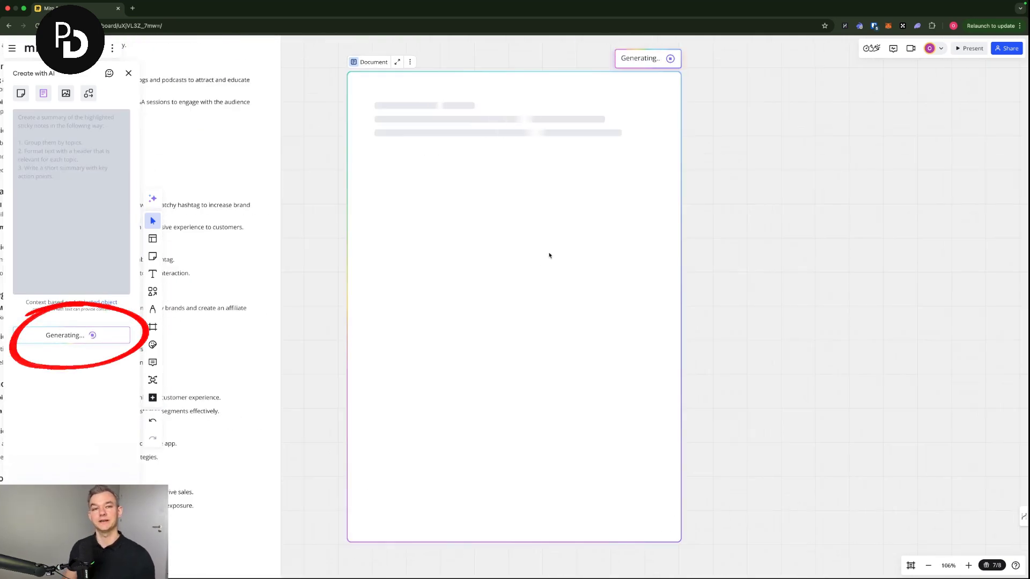
pyautogui.scroll(-5, 678, 189)
pyautogui.scroll(3, 708, 188)
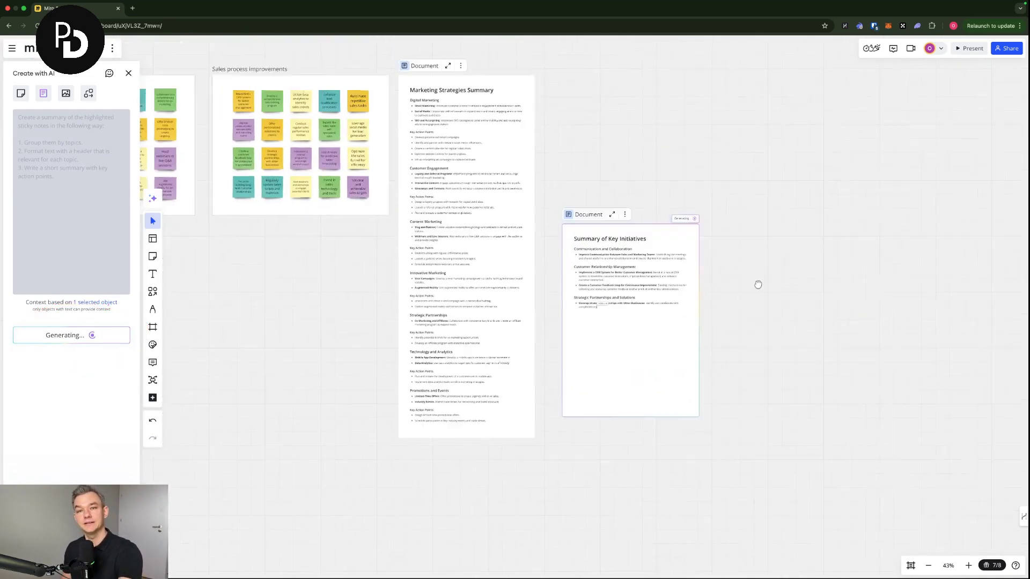
# Place the Summary of Key Initiatives document beside the marketing summary.
pyautogui.moveTo(664, 275)
pyautogui.mouseDown()
pyautogui.moveTo(676, 268)
pyautogui.moveTo(655, 178)
pyautogui.moveTo(671, 134)
pyautogui.moveTo(683, 187)
pyautogui.mouseUp()
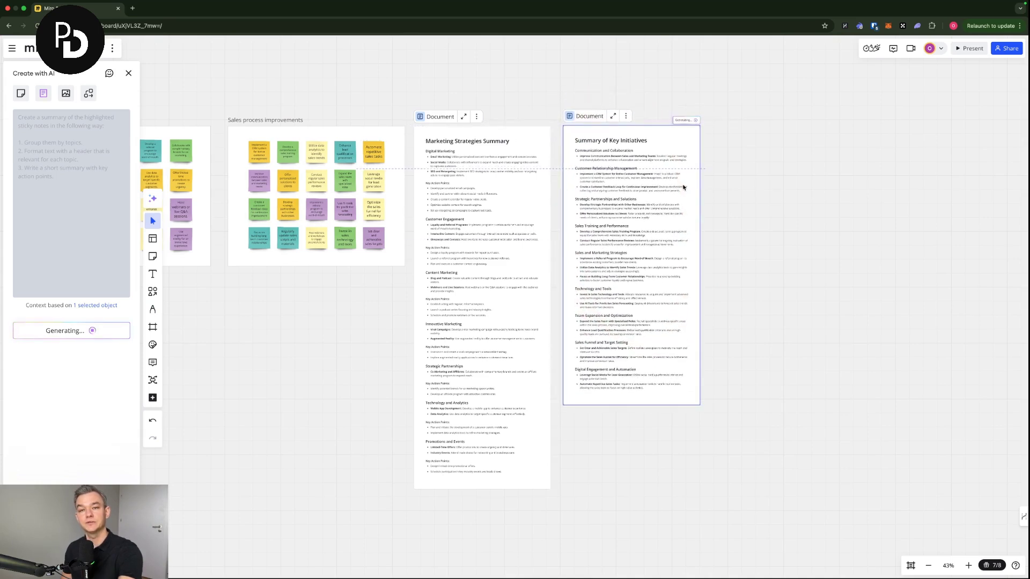
pyautogui.scroll(10, 682, 187)
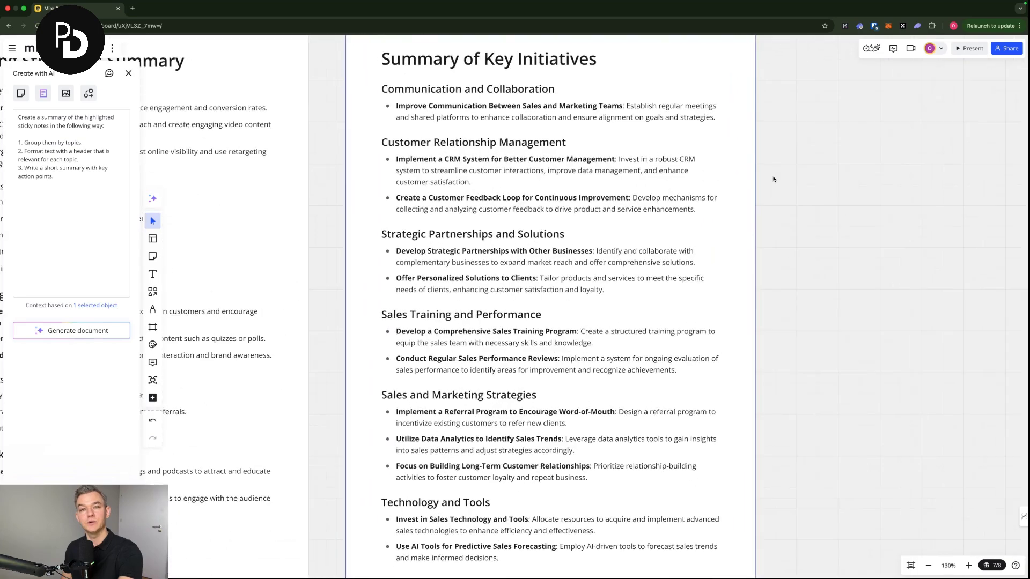
pyautogui.hscroll(-3, 880, 236)
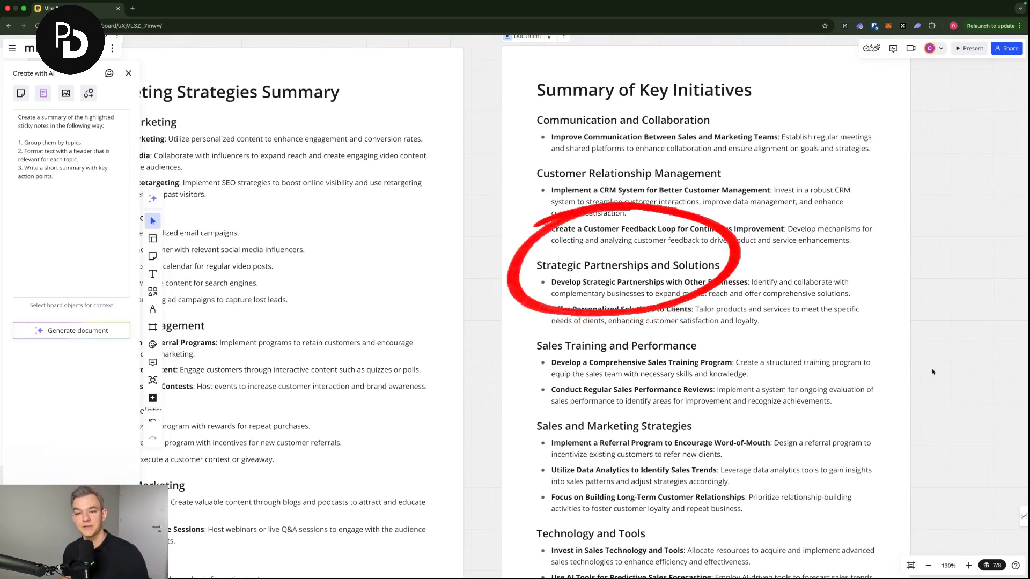
pyautogui.scroll(-3, 932, 372)
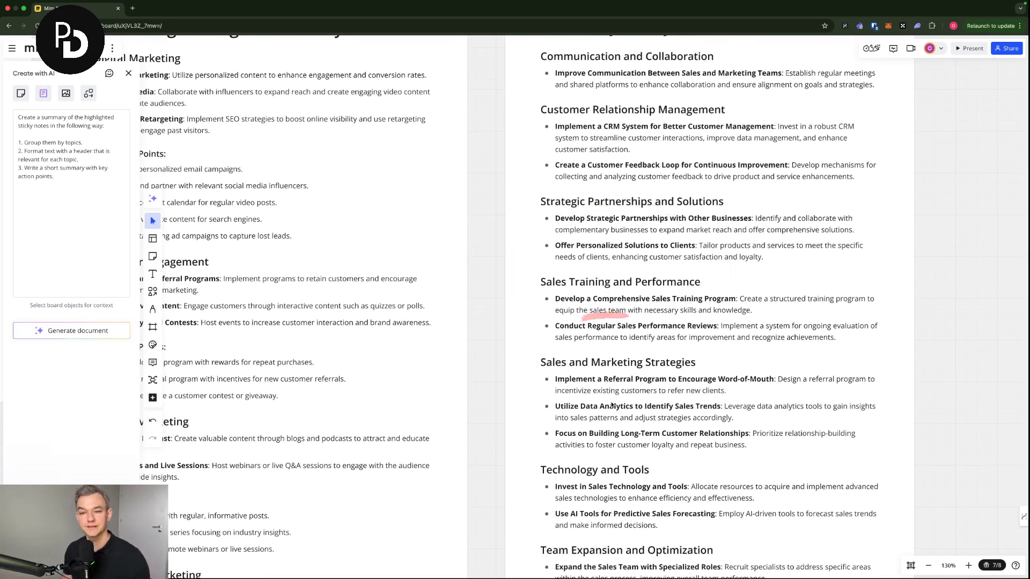
pyautogui.scroll(-3, 689, 430)
pyautogui.scroll(-9, 690, 430)
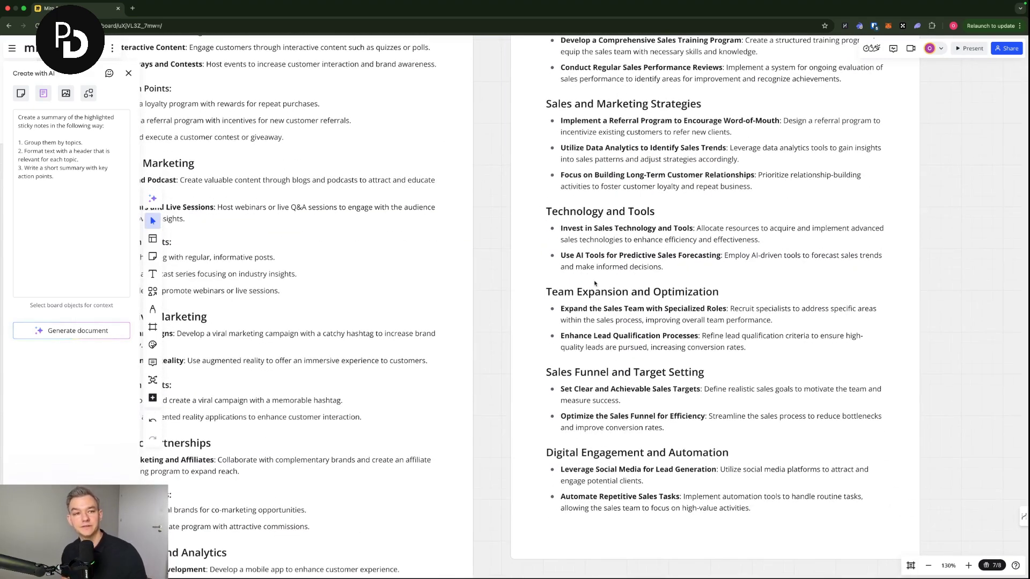
pyautogui.moveTo(594, 284); pyautogui.dragTo(644, 311)
pyautogui.scroll(-10, 638, 312)
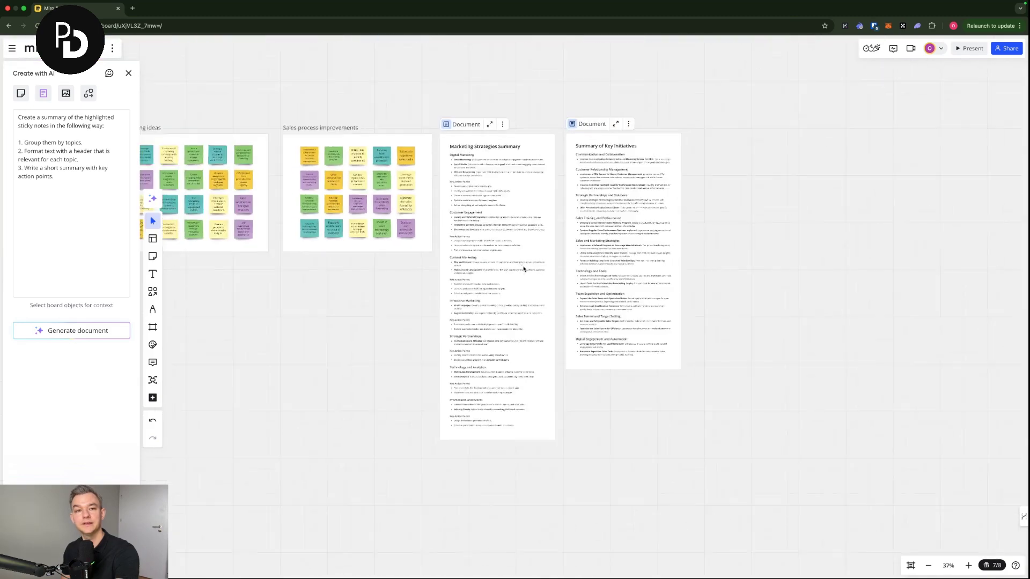
pyautogui.scroll(5, 640, 317)
pyautogui.scroll(5, 640, 317)
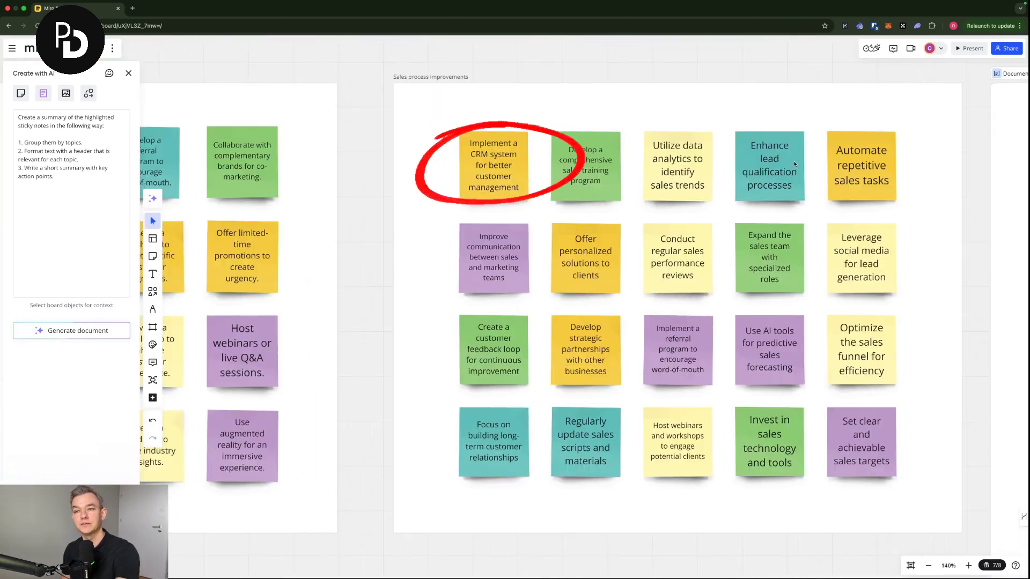
pyautogui.scroll(-8, 794, 164)
pyautogui.scroll(4, 799, 439)
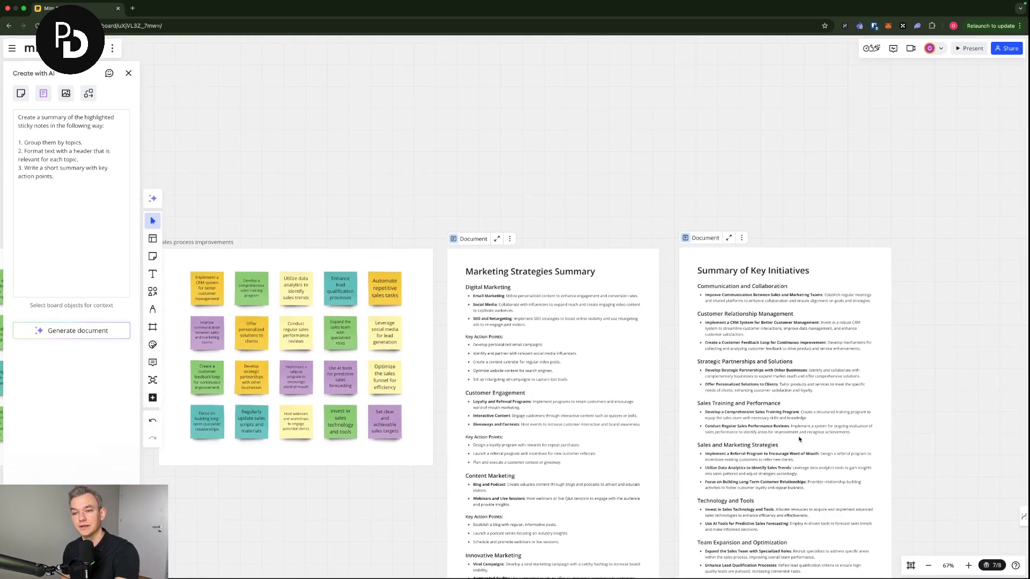
pyautogui.scroll(5, 799, 439)
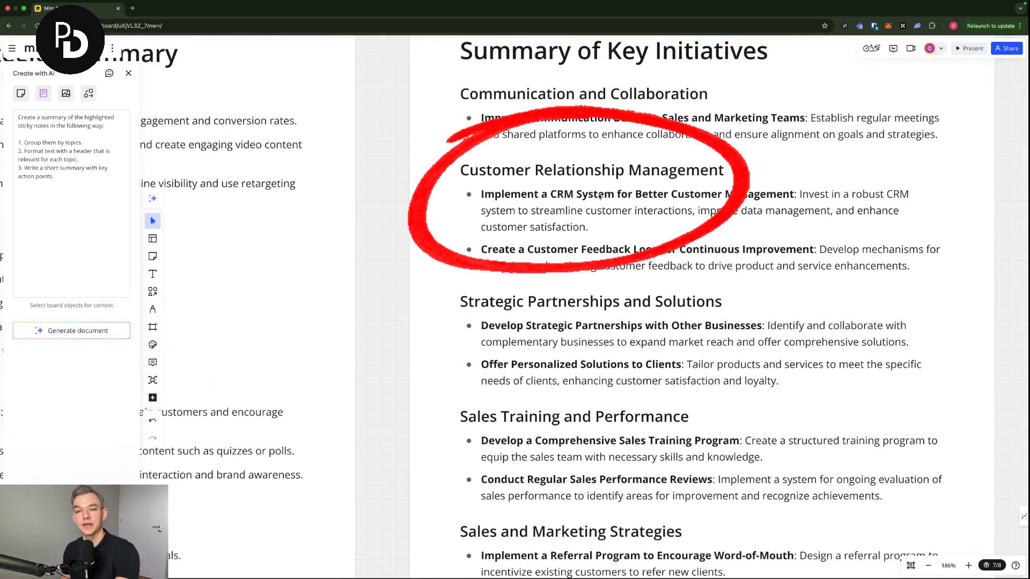
pyautogui.moveTo(521, 194); pyautogui.dragTo(603, 211)
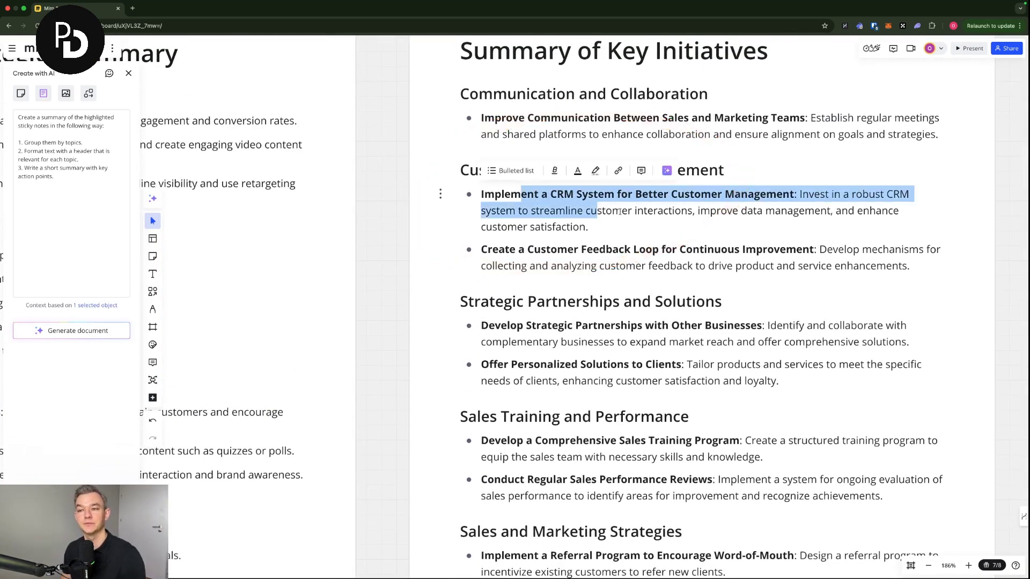